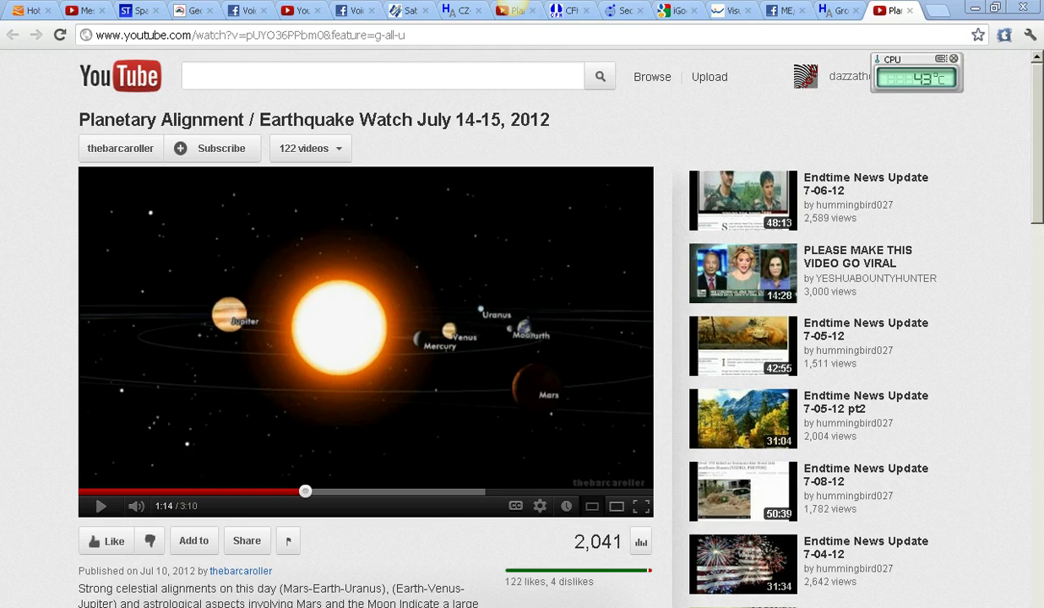
# - Play the planetary alignment video, pause it at 1:24 on the aligned planets, then switch to Starry Night
pyautogui.click(473, 518)
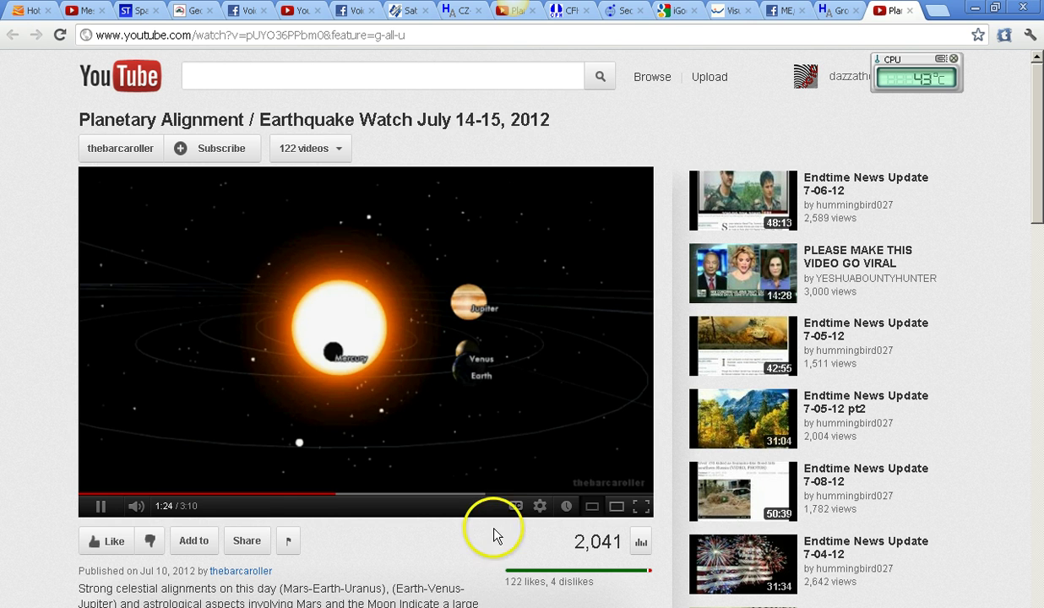
pyautogui.click(476, 442)
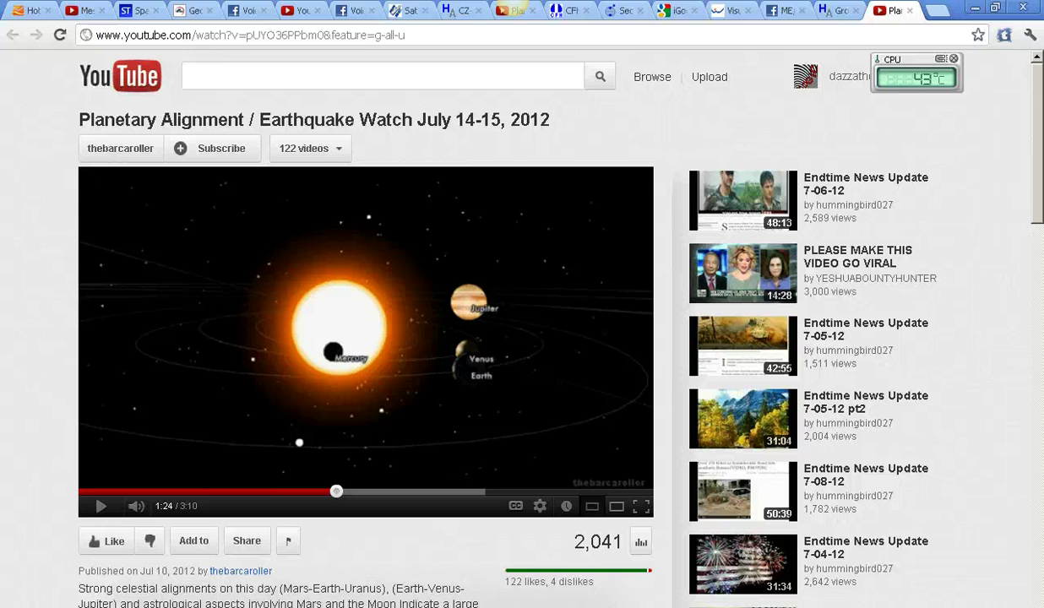
pyautogui.hotkey('alt', 'Tab')
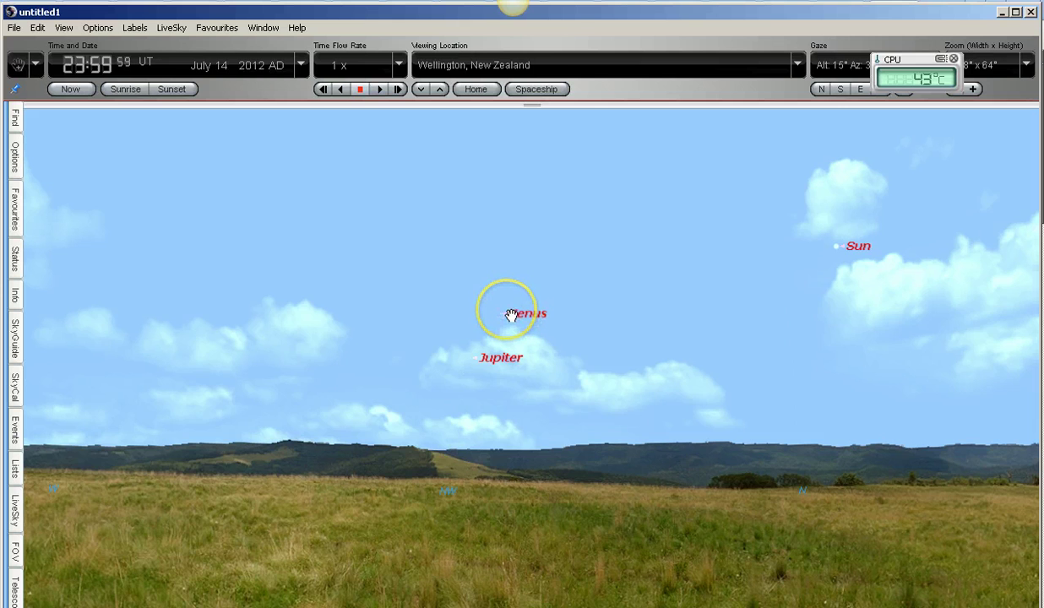
# - Zoom the Wellington sky in around Venus and Jupiter
pyautogui.scroll(3, 515, 329)
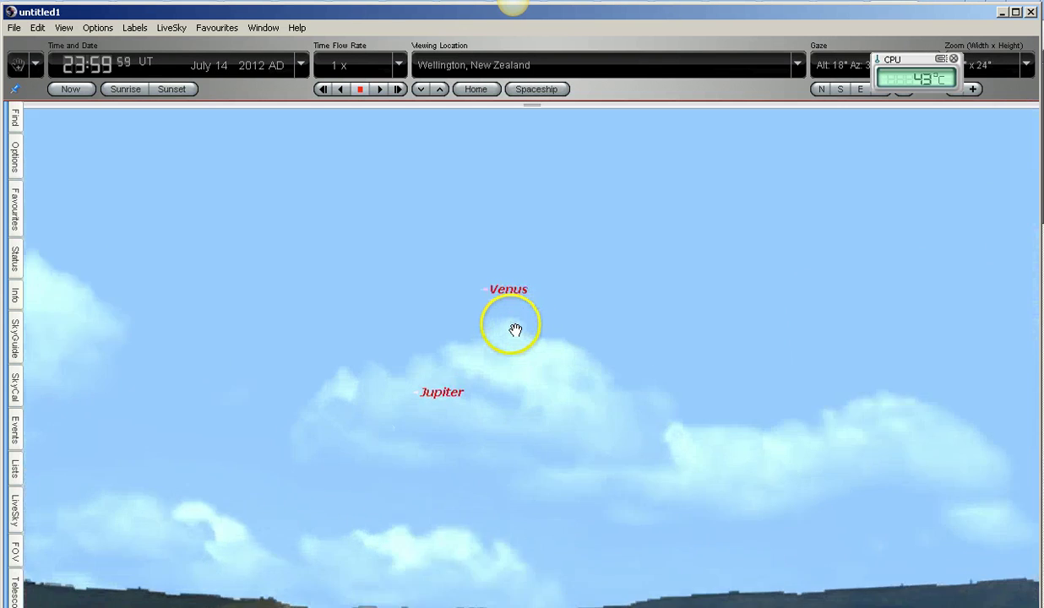
# - Measure the angular separation from Jupiter to Venus: 6° 39' 08"
pyautogui.click(36, 64)
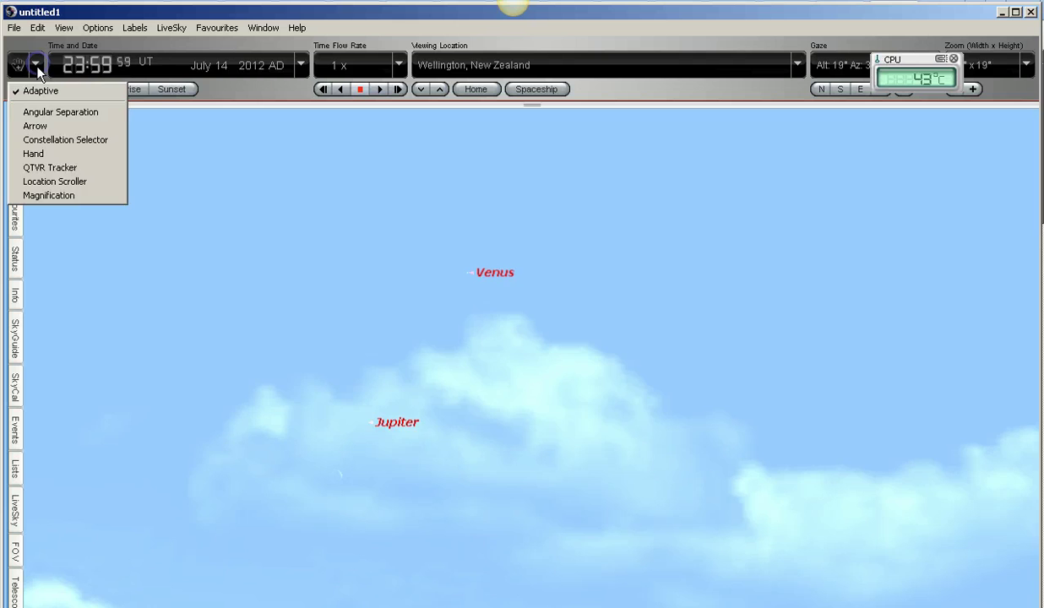
pyautogui.click(25, 112)
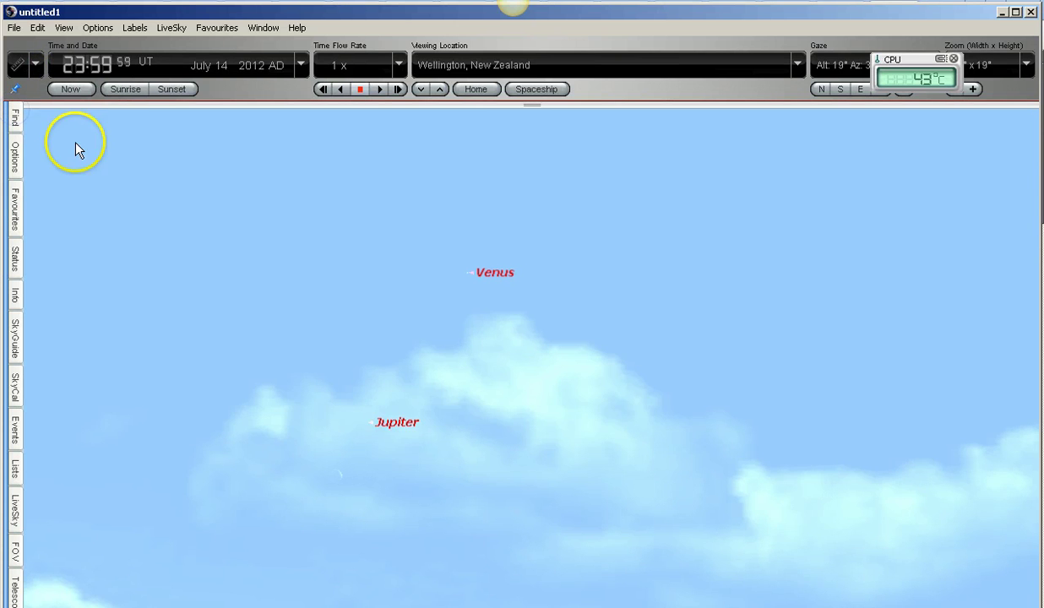
pyautogui.moveTo(372, 423)
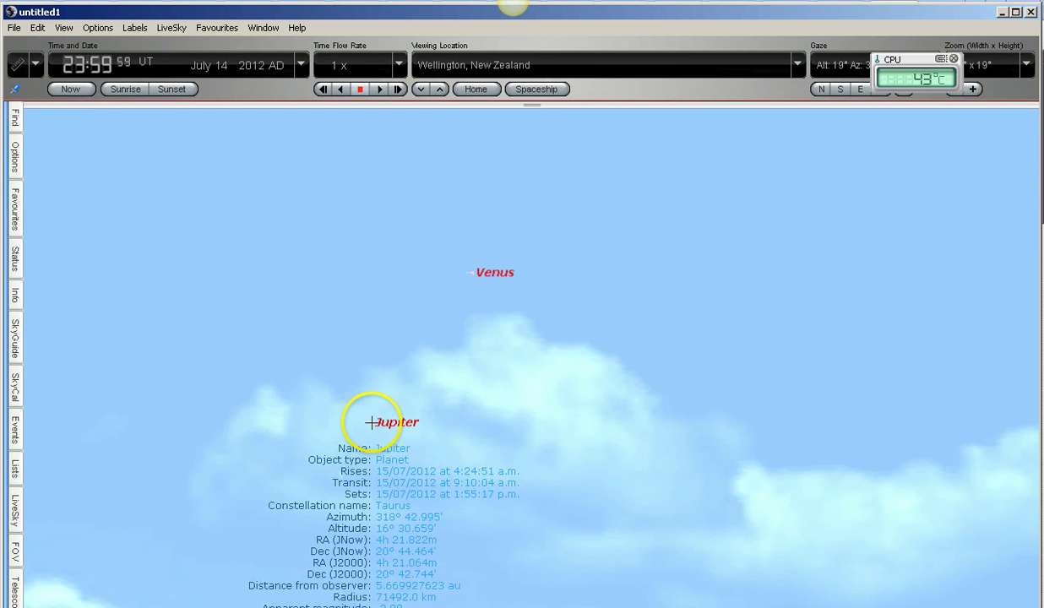
pyautogui.moveTo(371, 422); pyautogui.dragTo(469, 272)
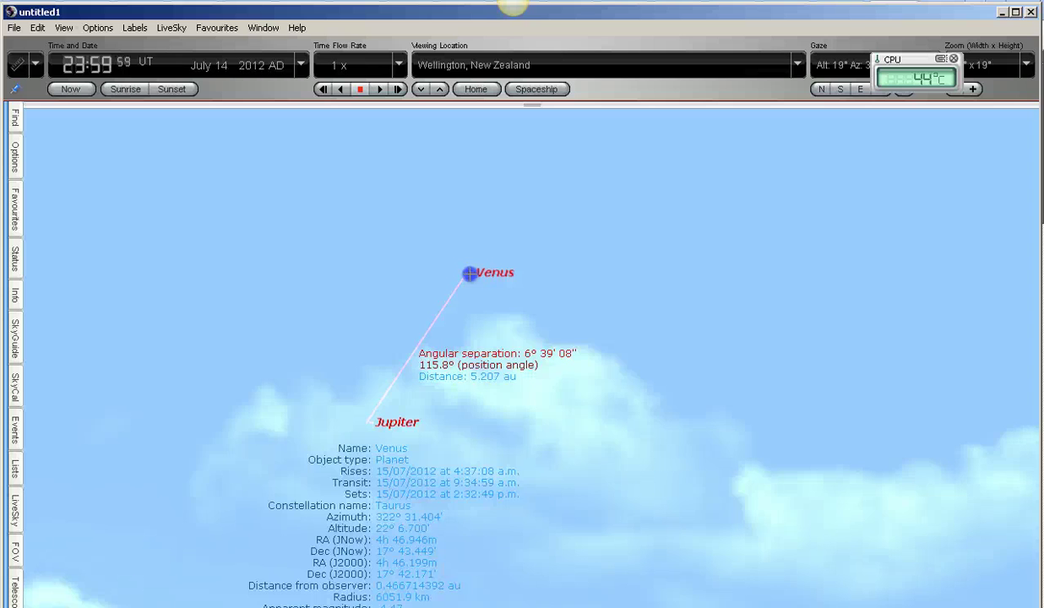
# - Clear the separation measurement and zoom the sky back out
pyautogui.click(444, 355)
pyautogui.scroll(-3, 445, 354)
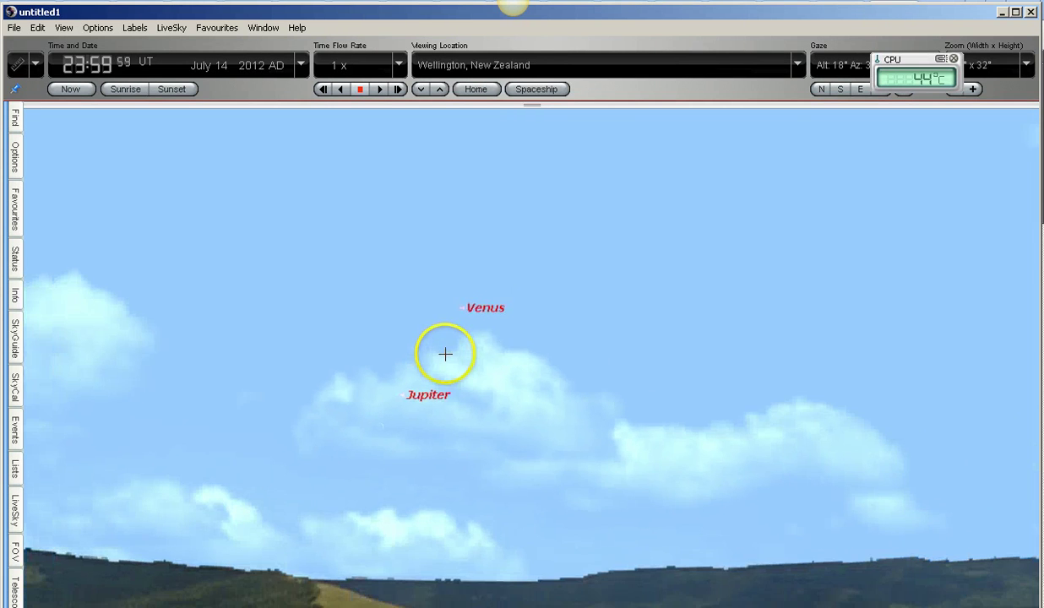
pyautogui.scroll(-1, 445, 354)
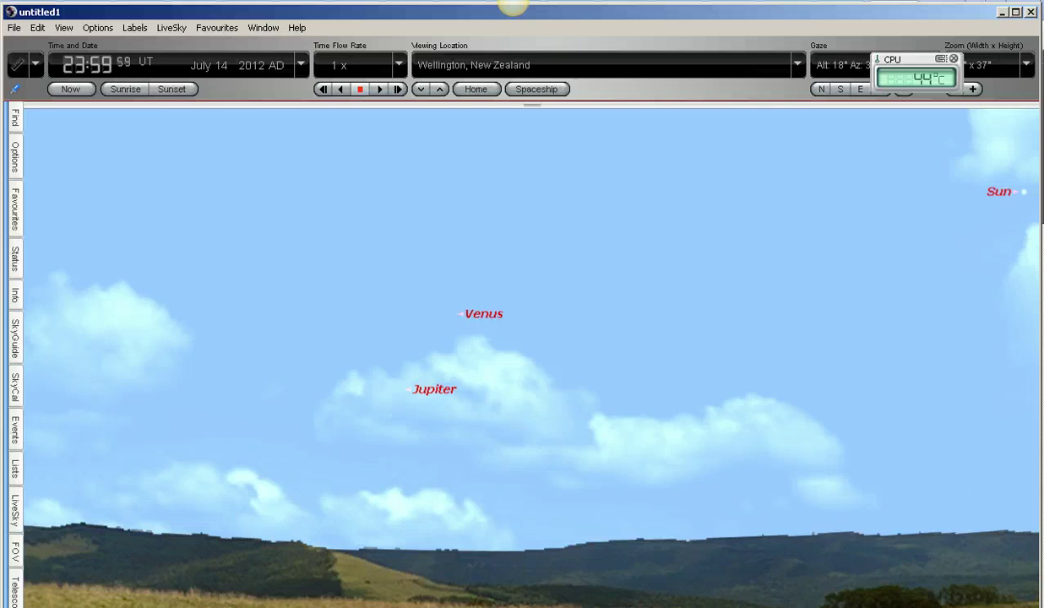
# - In the YouTube comments, highlight the degrees-apart question and the reply citing a 6-degree threshold
pyautogui.hotkey('alt', 'Tab')
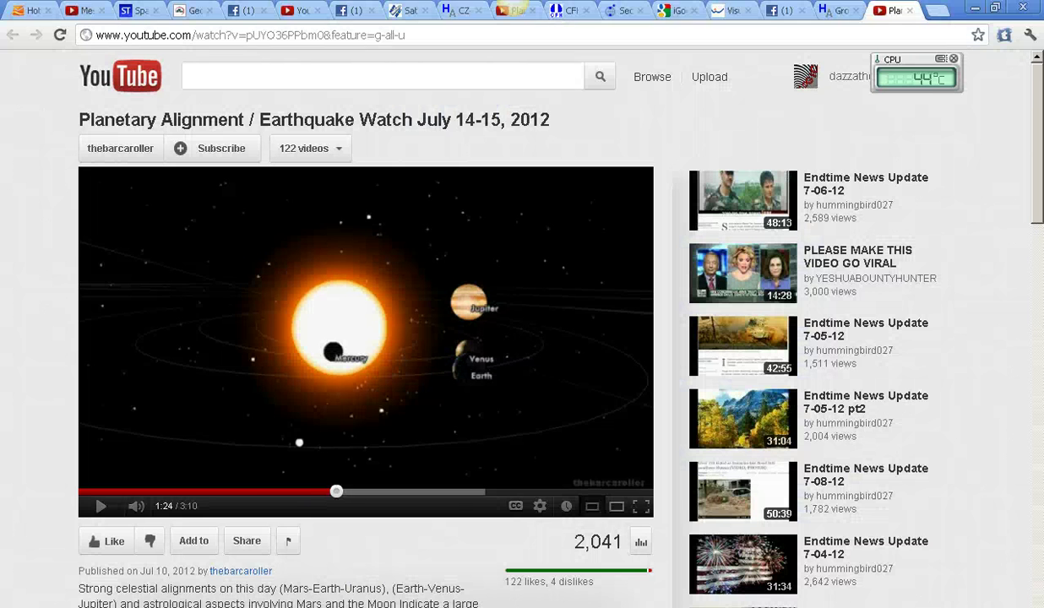
pyautogui.scroll(-6, 279, 396)
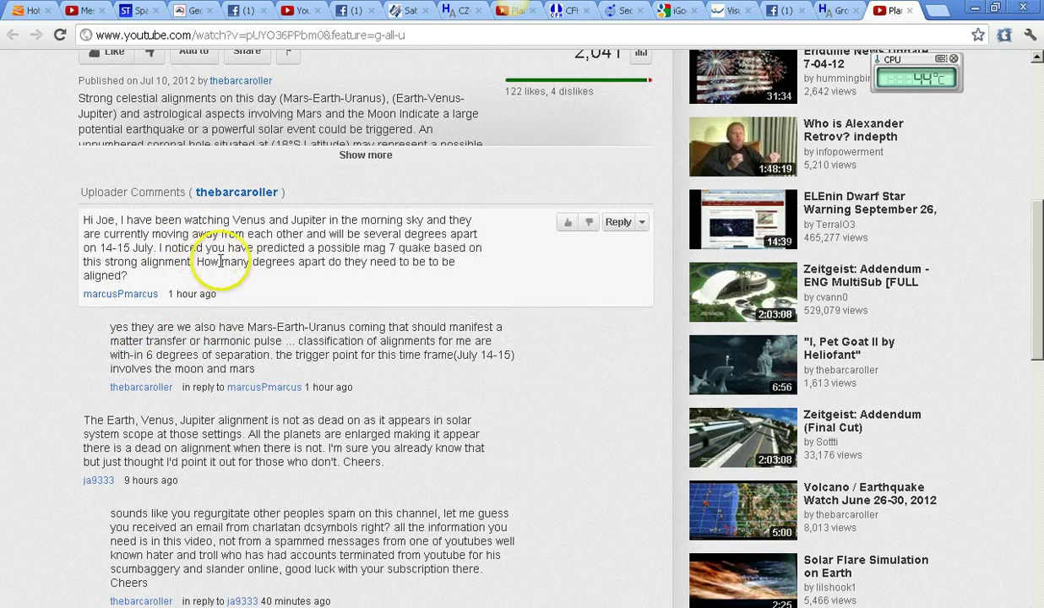
pyautogui.moveTo(196, 263); pyautogui.dragTo(200, 274)
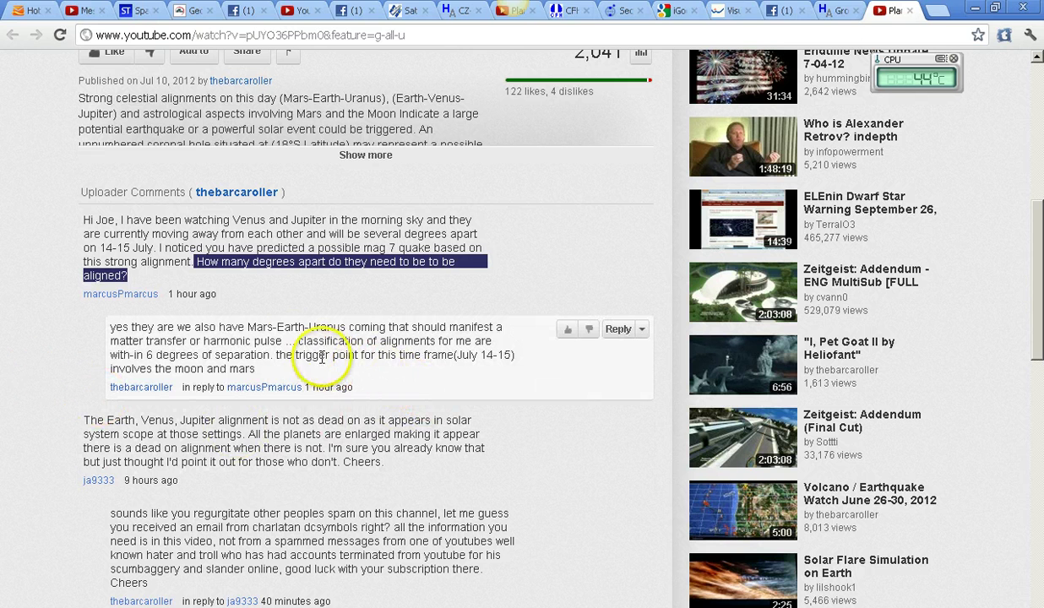
pyautogui.moveTo(296, 341); pyautogui.dragTo(273, 354)
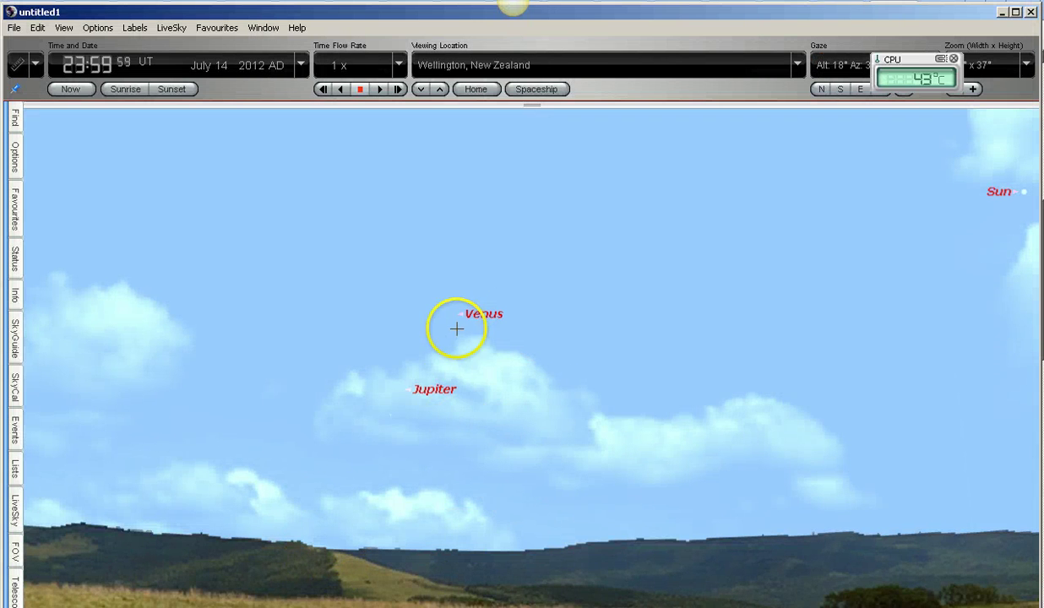
# - Re-measure the Jupiter-to-Venus separation as 6° 39′ 08″
pyautogui.click(410, 390)
pyautogui.moveTo(409, 391); pyautogui.dragTo(458, 314)
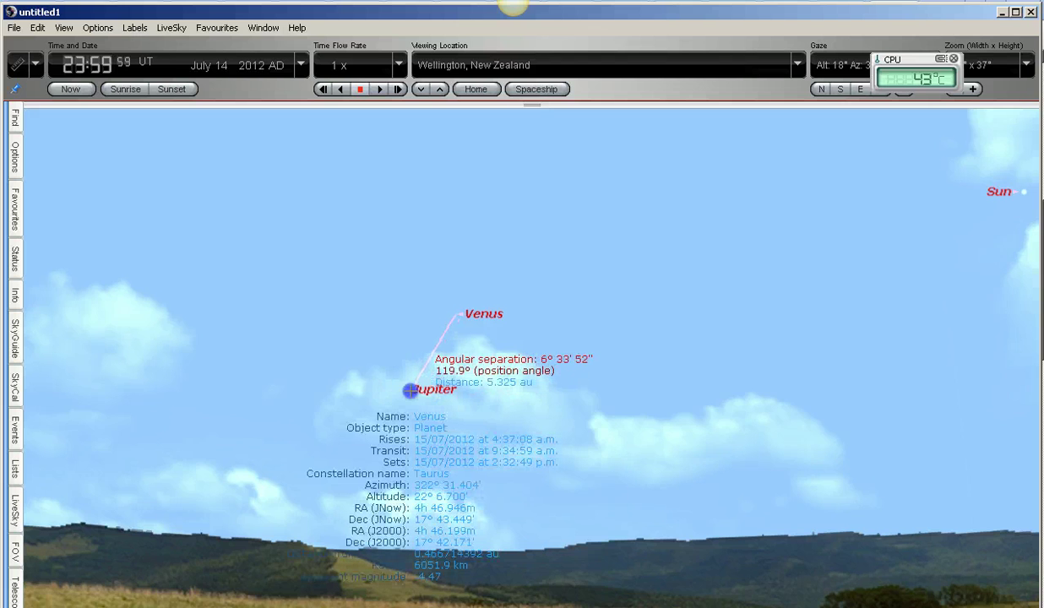
pyautogui.moveTo(410, 390); pyautogui.dragTo(459, 316)
pyautogui.click(408, 390)
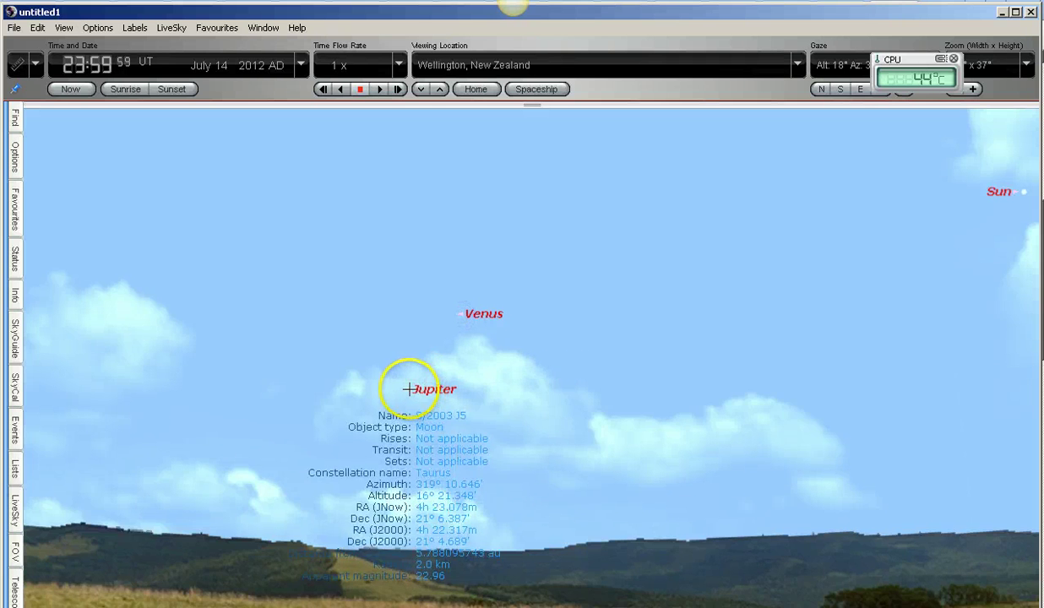
pyautogui.moveTo(408, 390); pyautogui.dragTo(461, 313)
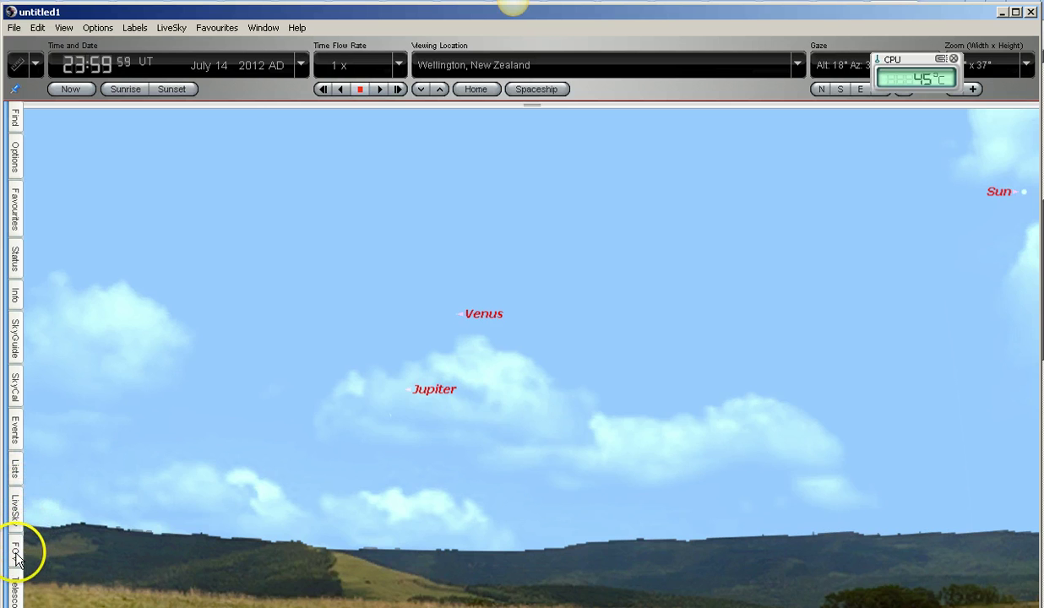
# - Turn on the 6 Degrees field-of-view circle from the FOV list
pyautogui.click(15, 551)
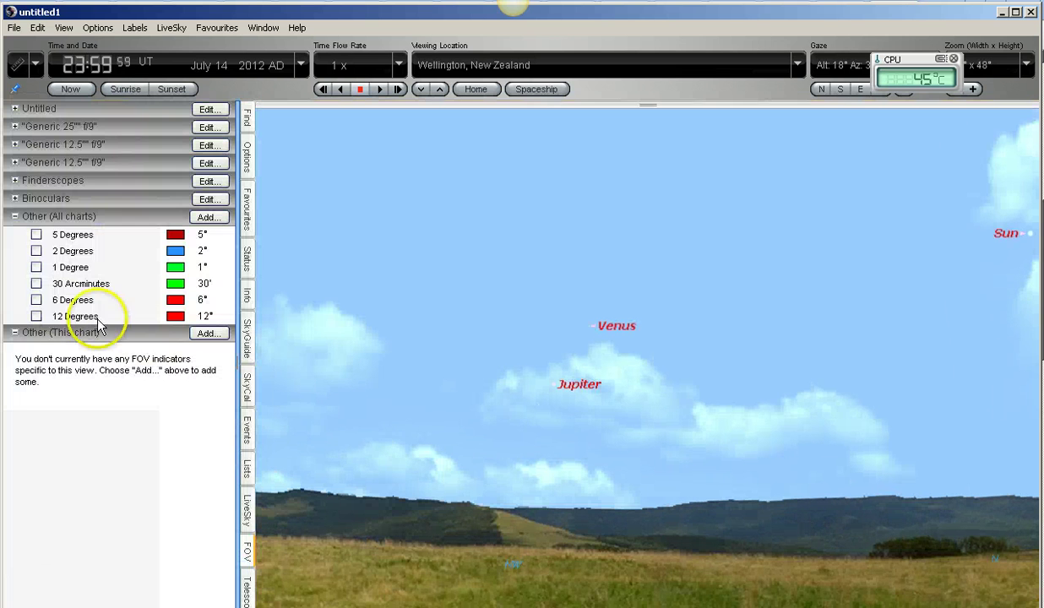
pyautogui.click(36, 300)
pyautogui.click(476, 413)
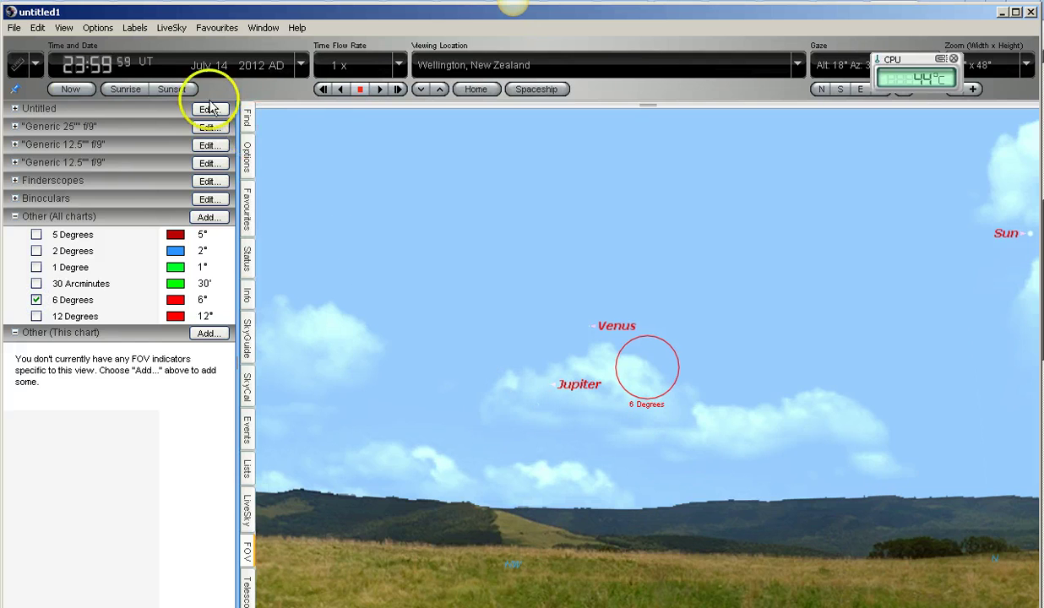
# - Switch to Adaptive mode, zoom in to 20°, and pan to centre Jupiter in the 6° circle
pyautogui.click(36, 65)
pyautogui.click(40, 90)
pyautogui.click(723, 375)
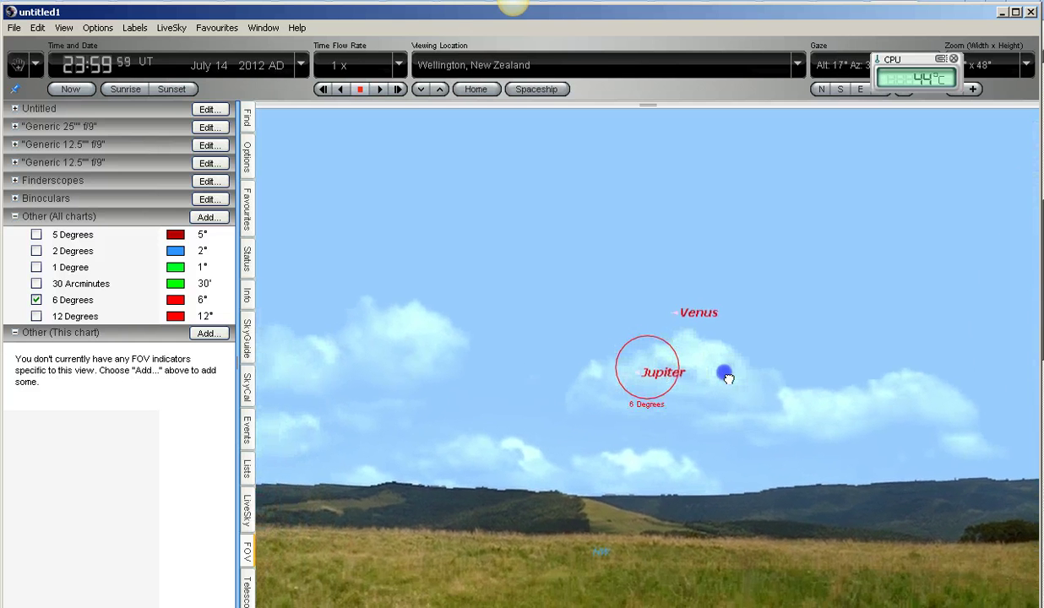
pyautogui.scroll(3, 735, 376)
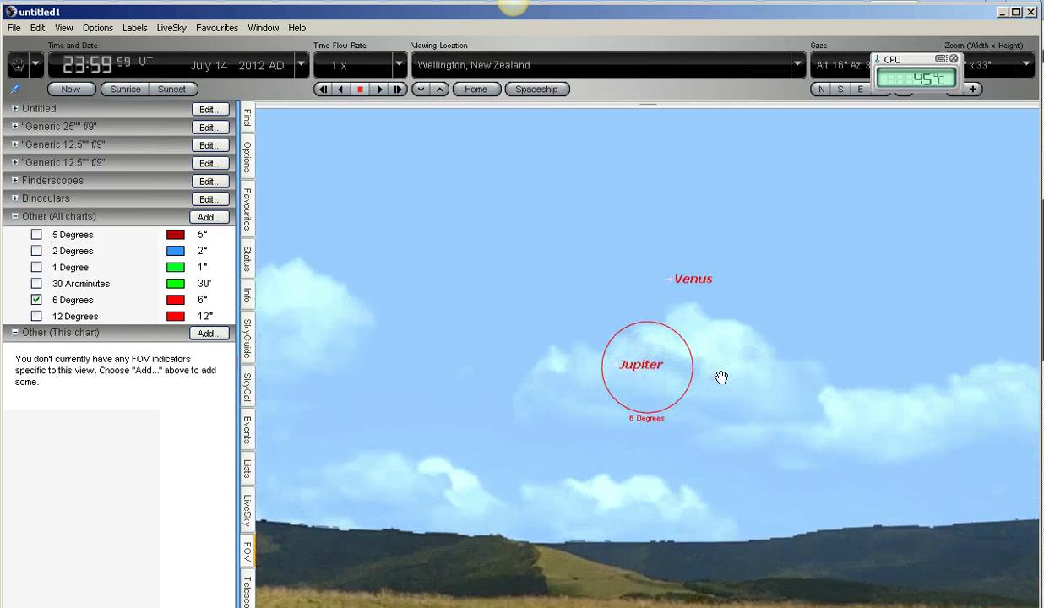
pyautogui.click(789, 398)
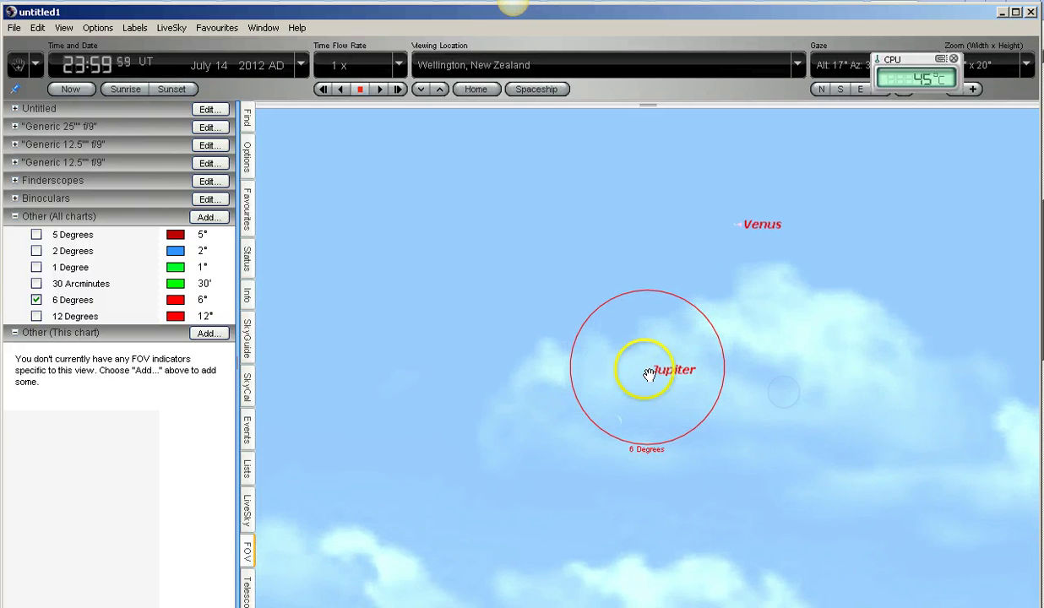
pyautogui.moveTo(625, 373)
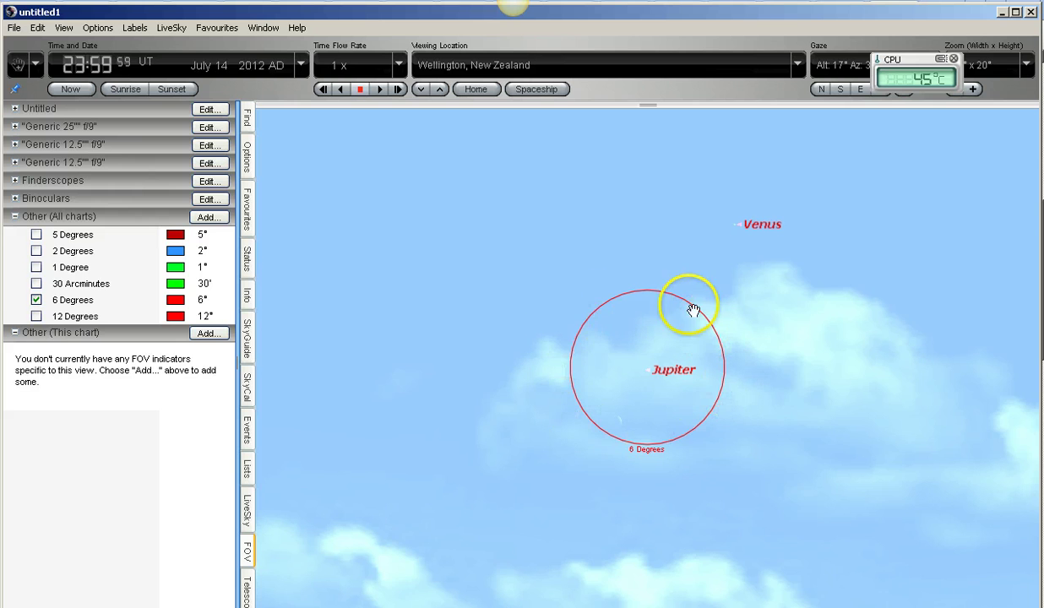
pyautogui.moveTo(804, 382); pyautogui.dragTo(835, 399)
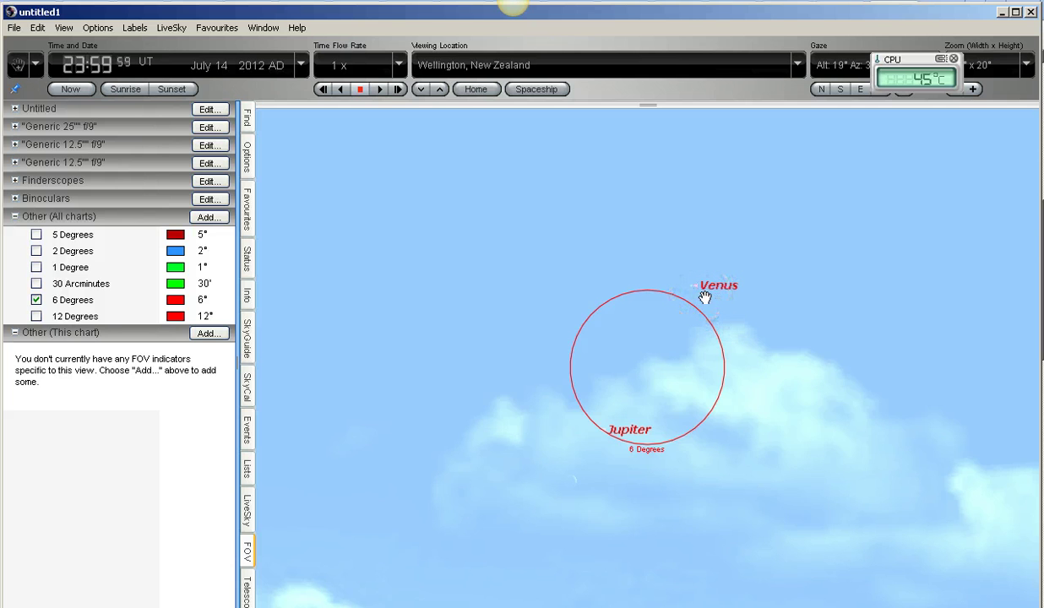
pyautogui.moveTo(785, 408); pyautogui.dragTo(788, 411)
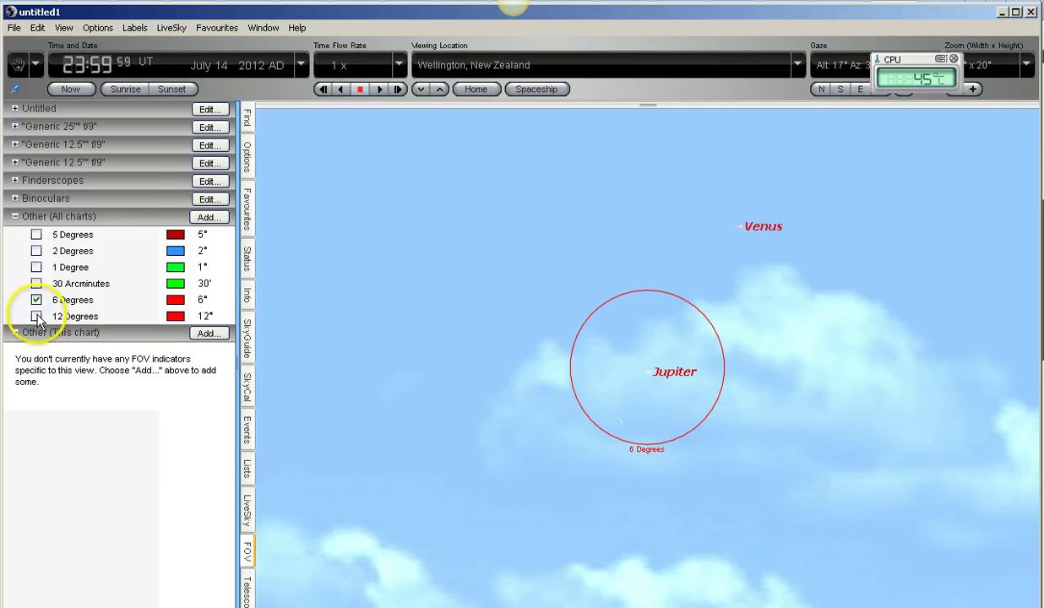
# - Turn on the 12 Degrees field-of-view circle under Other (All charts)
pyautogui.click(36, 317)
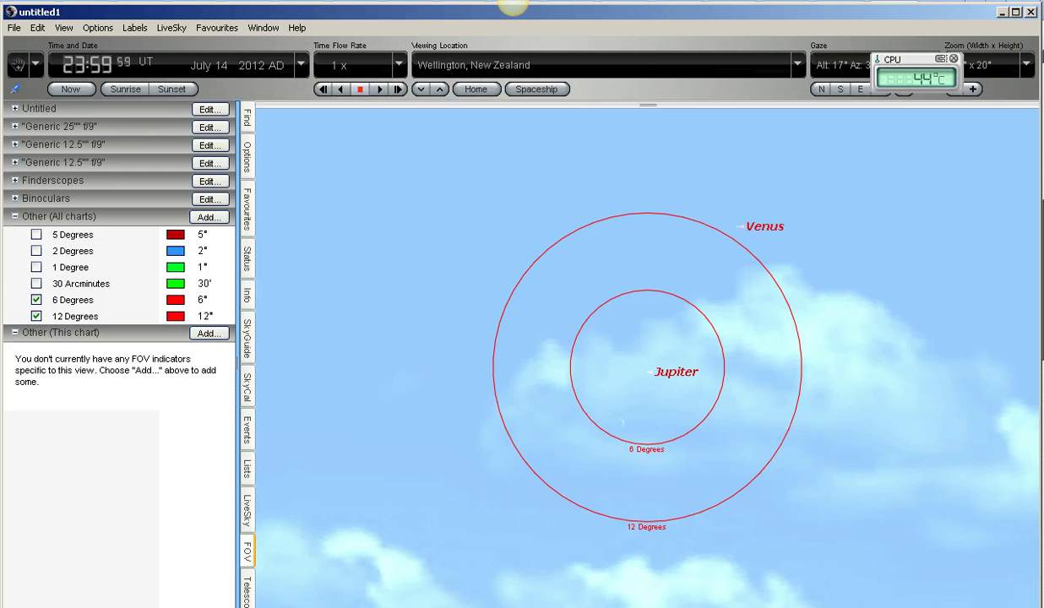
# - Switch to Paint's diagram showing Venus at 0.466 AU and Jupiter at 5.67 AU, 6° apart
pyautogui.hotkey('alt', 'Tab')
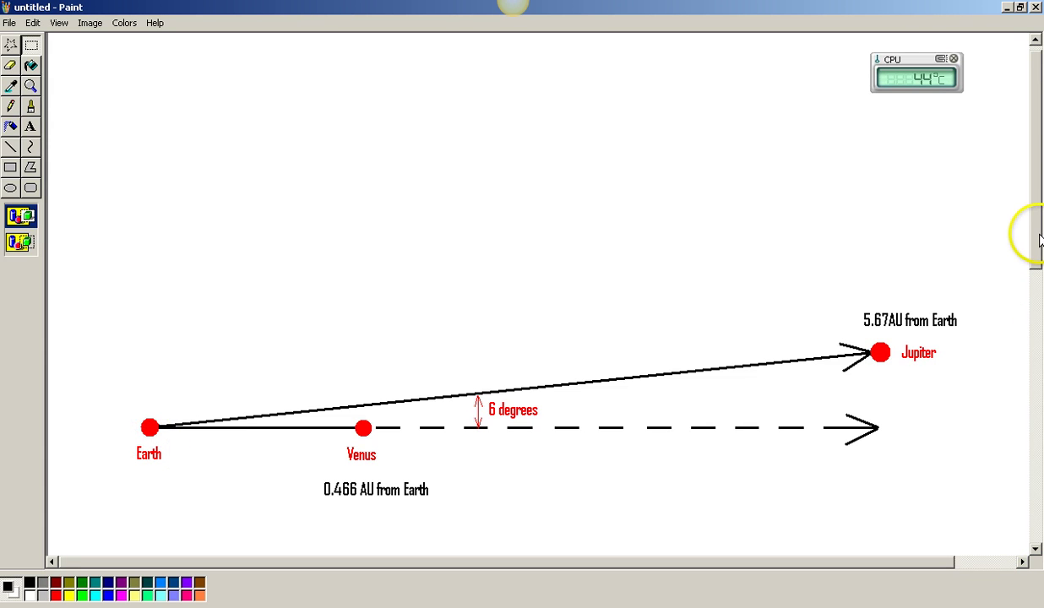
# - Scroll to the km conversions: Venus 69,712,668 km, Jupiter 848,220,660 km
pyautogui.moveTo(1039, 241); pyautogui.dragTo(1040, 299)
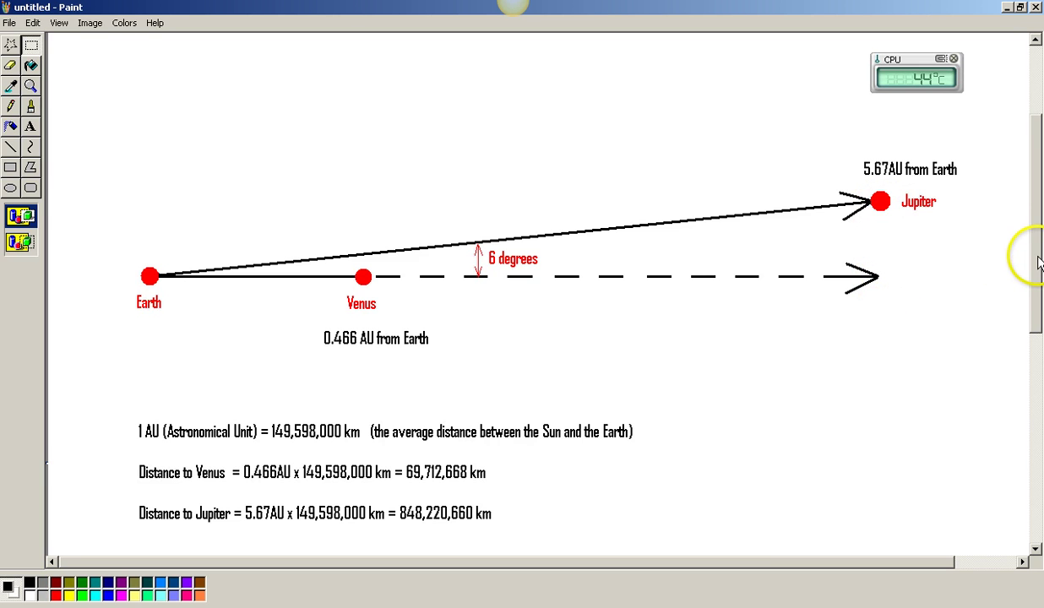
# - Scroll to the 6-degree tangent result: 89,151,583 km, about 623 Jupiter diameters
pyautogui.moveTo(1029, 252); pyautogui.dragTo(1040, 345)
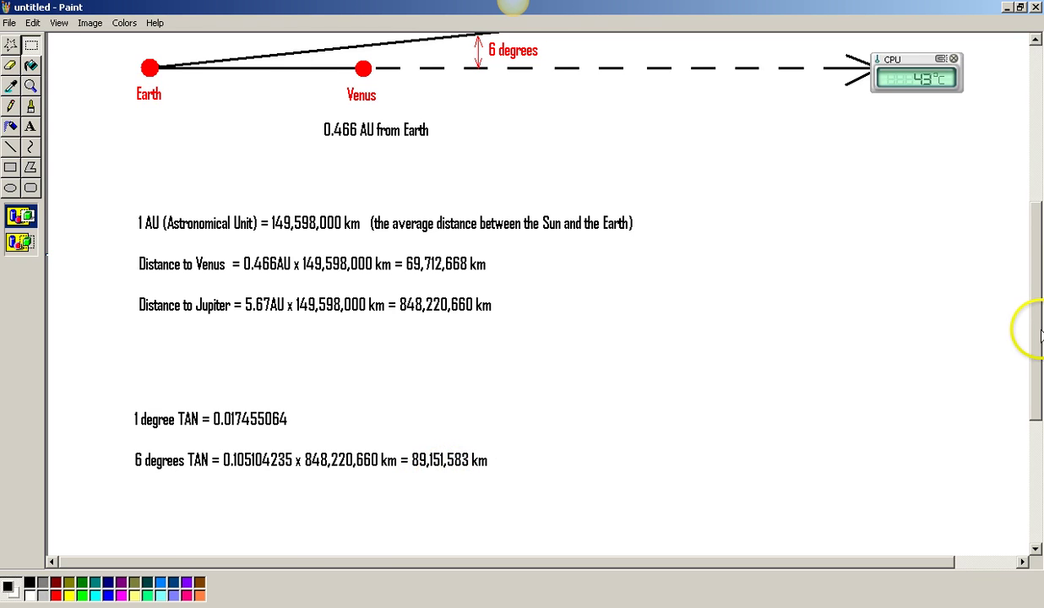
pyautogui.moveTo(1035, 336); pyautogui.dragTo(1037, 328)
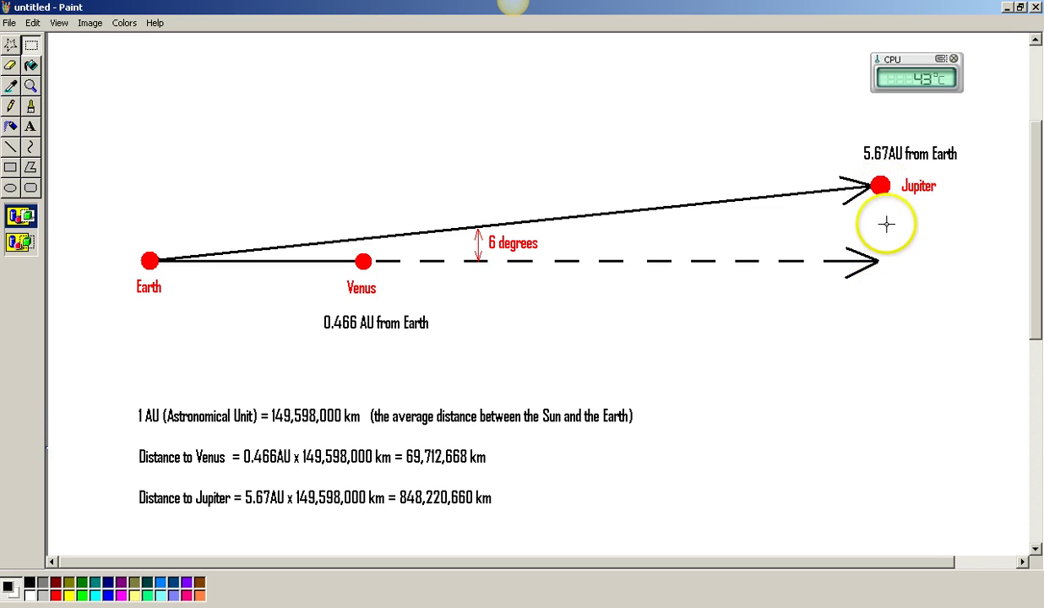
pyautogui.moveTo(1038, 253); pyautogui.dragTo(1036, 336)
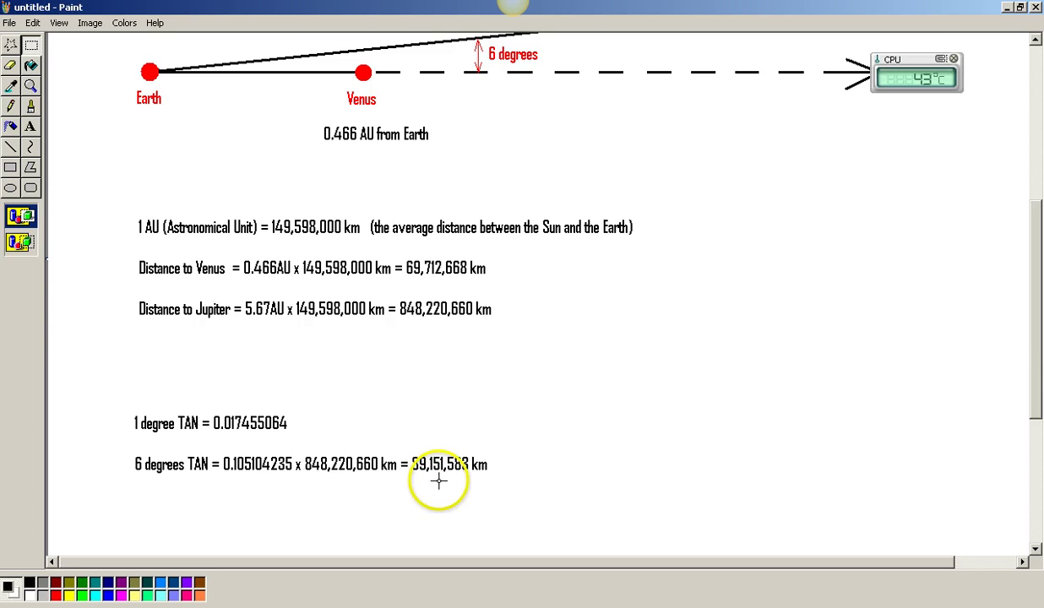
pyautogui.moveTo(1036, 350); pyautogui.dragTo(1038, 391)
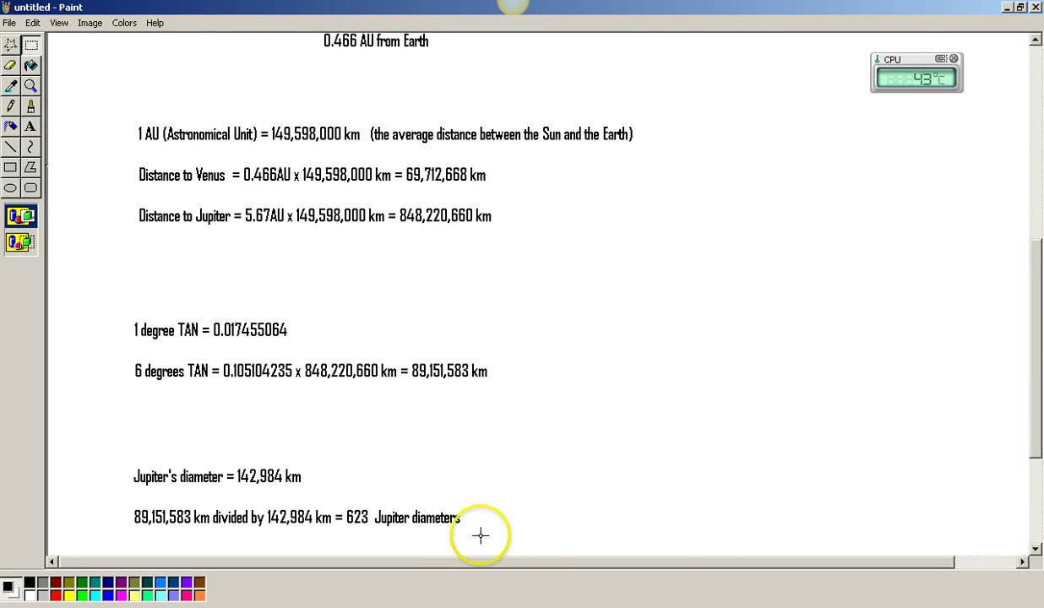
# - Scroll down to the 623 Jupiter diameters and 178,303,167 km lines, then back up to the diagram
pyautogui.moveTo(1038, 405); pyautogui.dragTo(1038, 450)
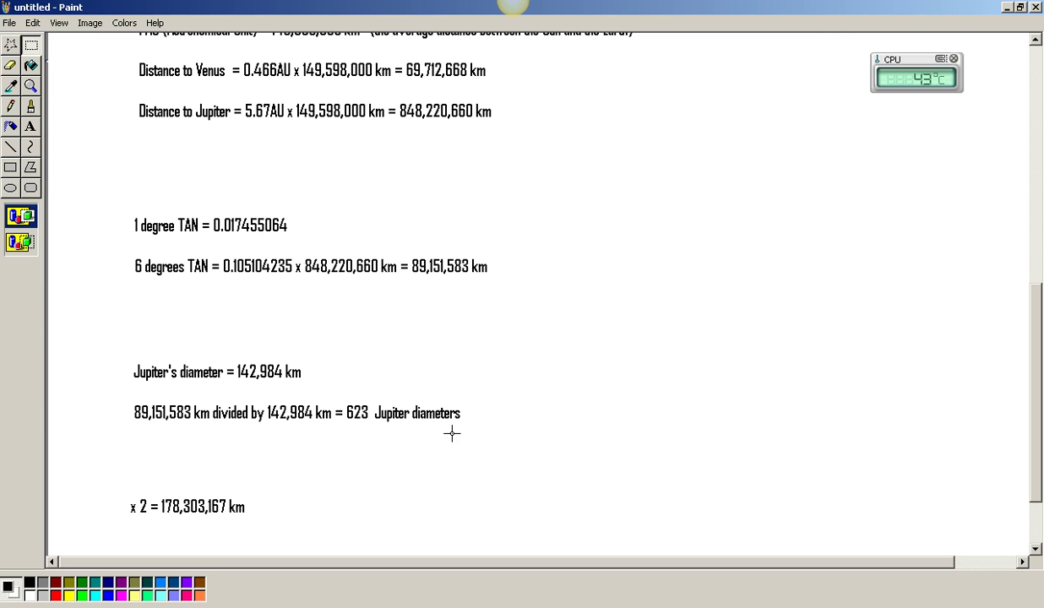
pyautogui.click(1039, 418)
pyautogui.moveTo(1039, 418); pyautogui.dragTo(1039, 185)
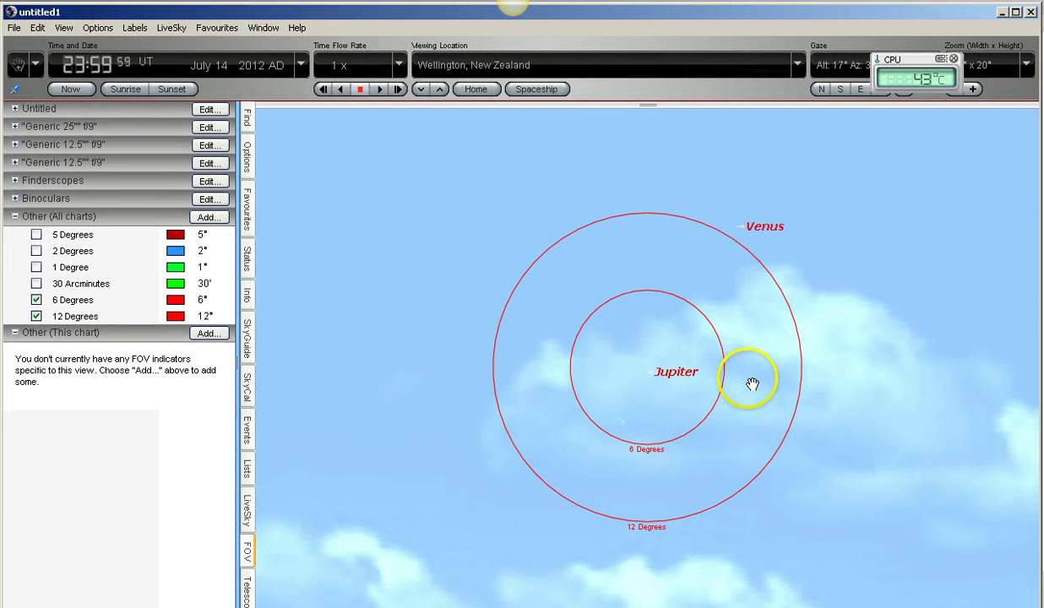
# - Back in the sky view, check Jupiter's information, close it, and nudge the view slightly upward
pyautogui.click(749, 380)
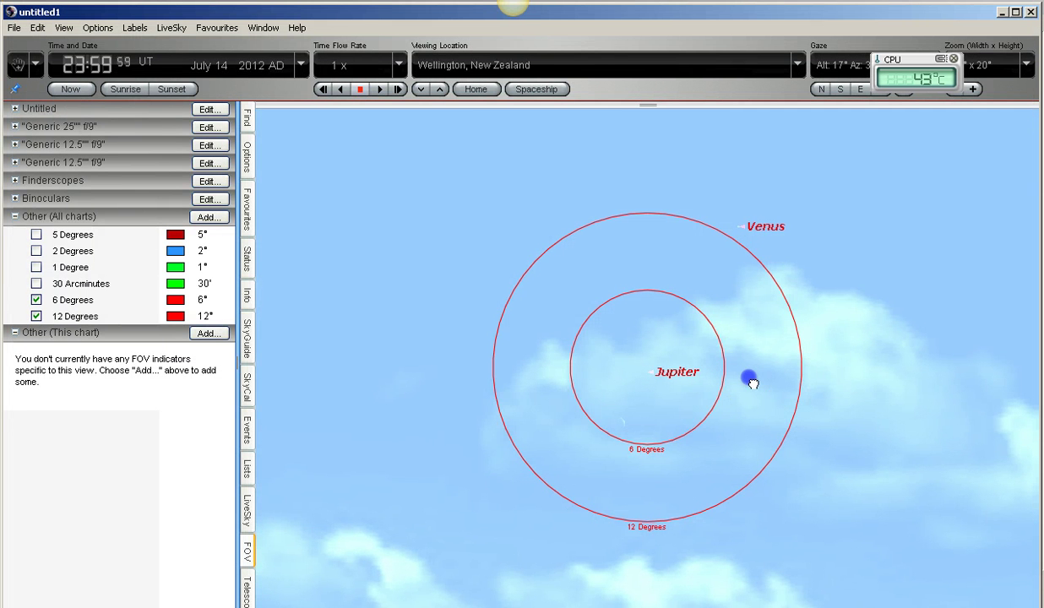
pyautogui.click(688, 380)
pyautogui.click(701, 329)
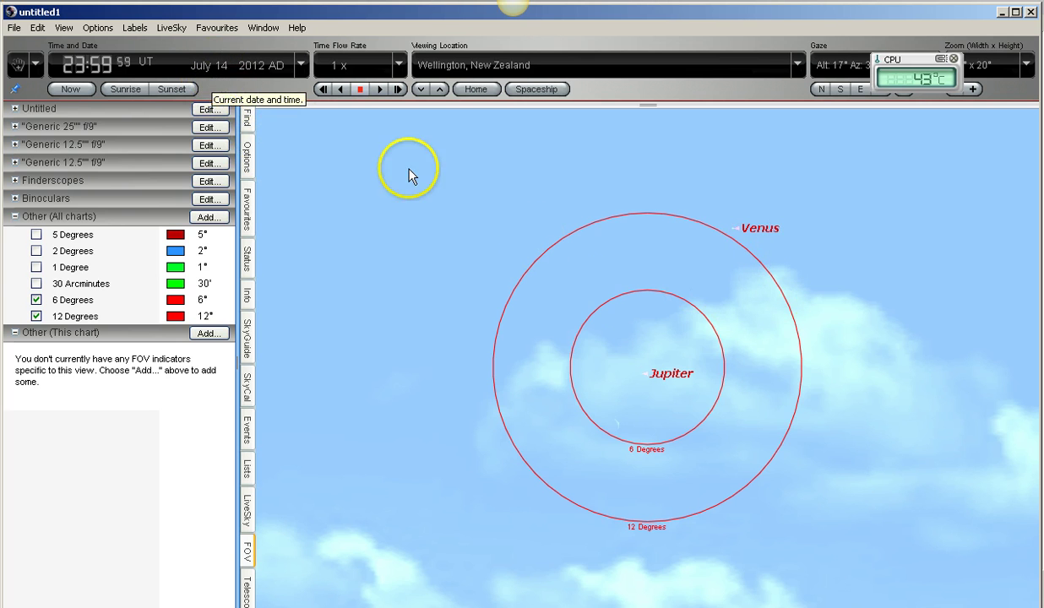
pyautogui.moveTo(756, 355); pyautogui.dragTo(765, 358)
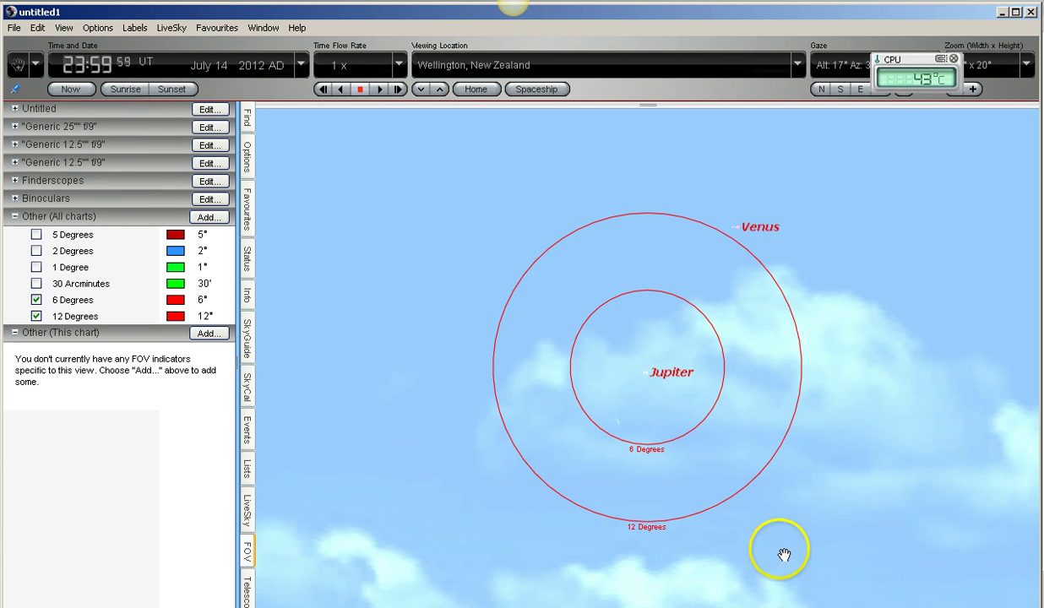